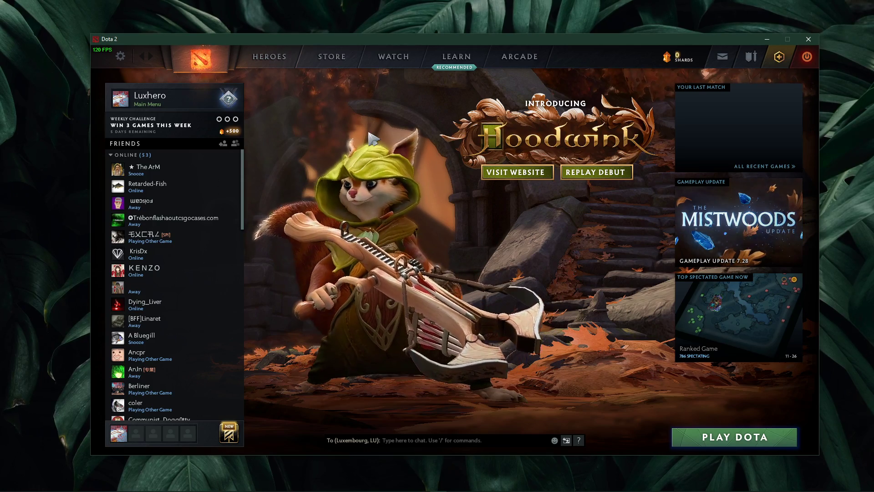
- Review the Network Quality and Display Network Information settings in Dota 2's advanced options, and leave the settings
left_click(121, 56)
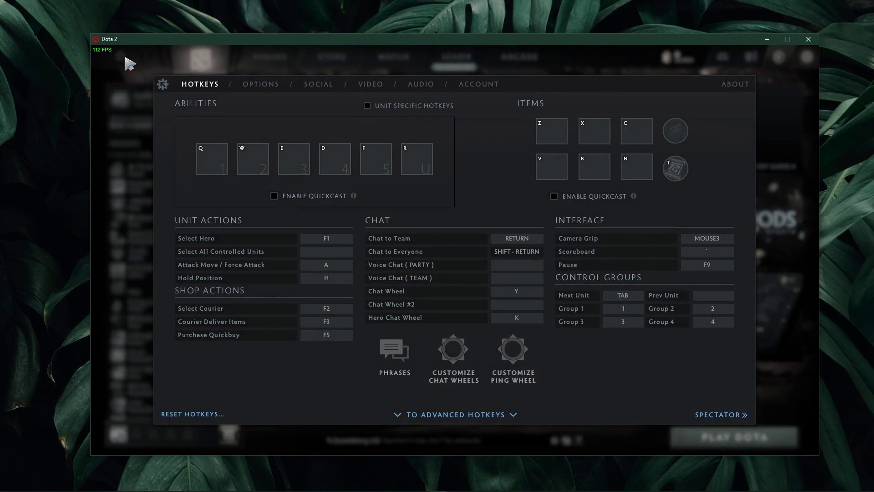
left_click(258, 85)
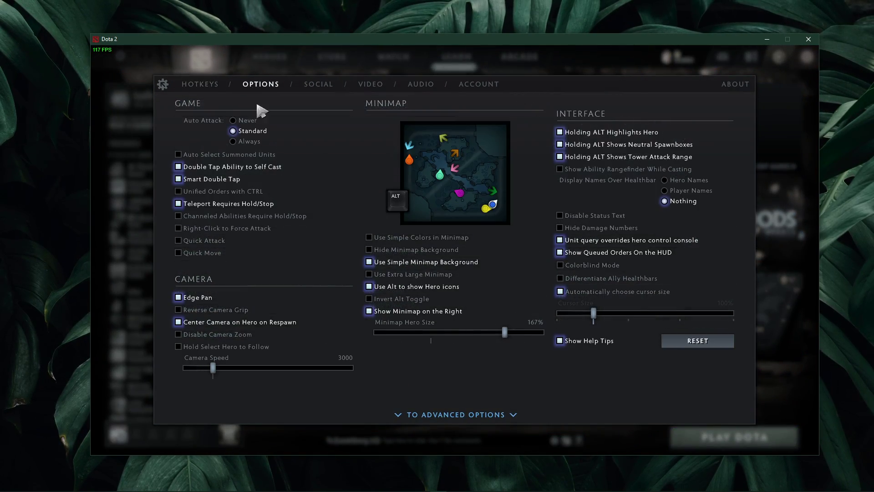
left_click(437, 413)
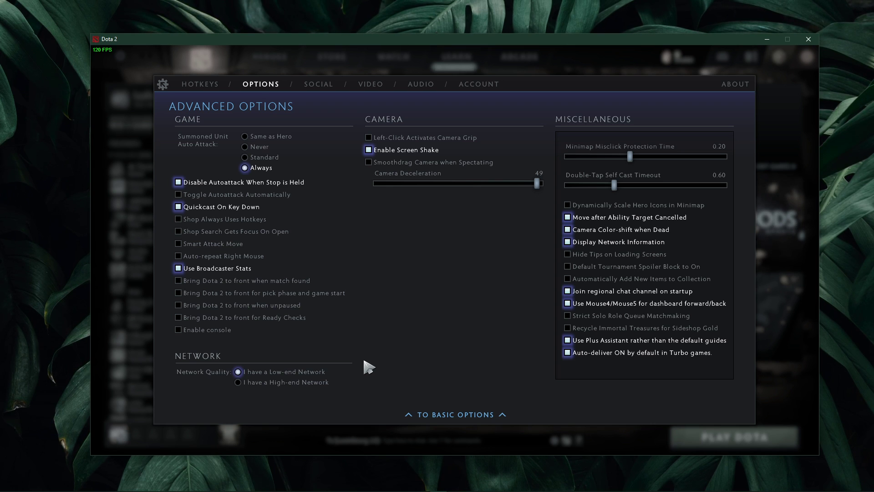
mouse_move(326, 373)
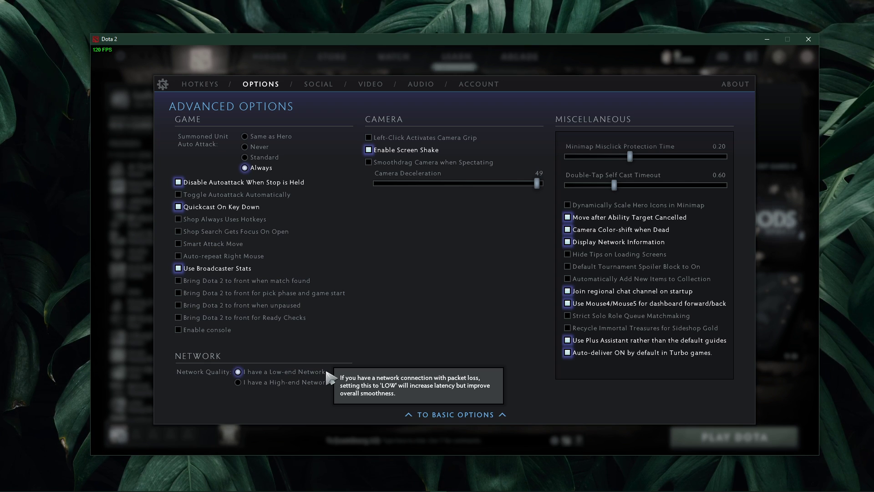
mouse_move(568, 247)
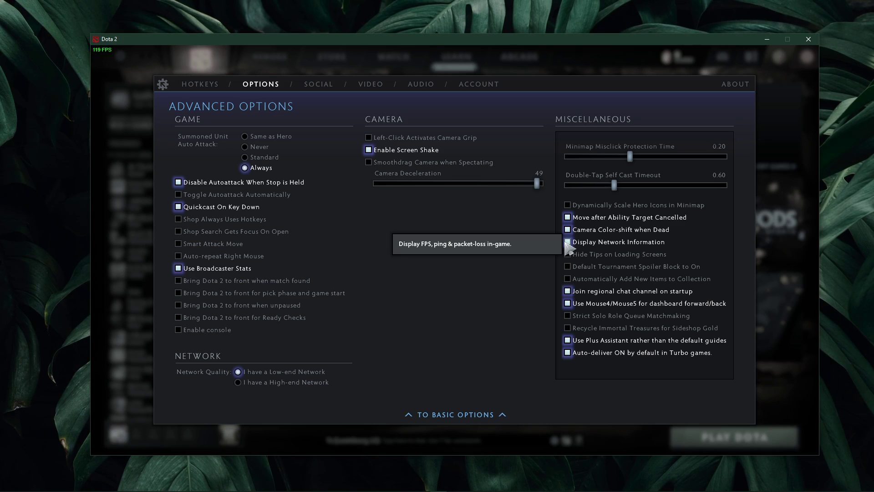
key("Escape")
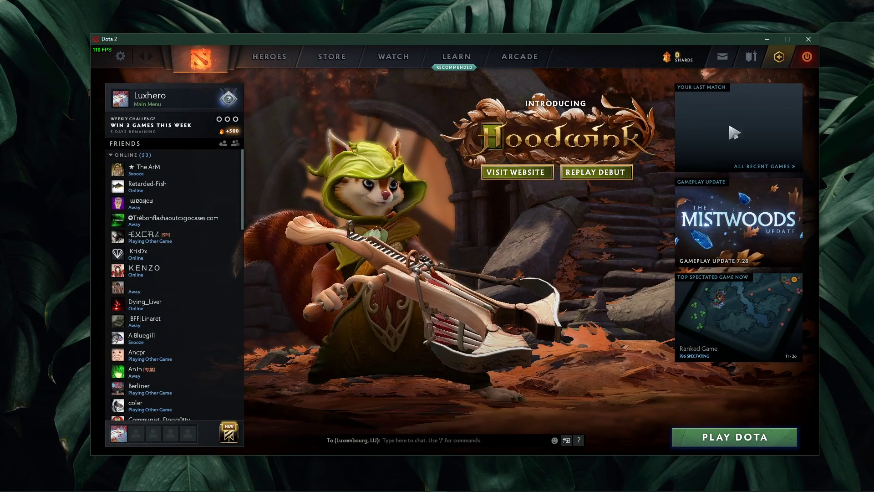
- Quit Dota 2 and confirm the exit
left_click(805, 57)
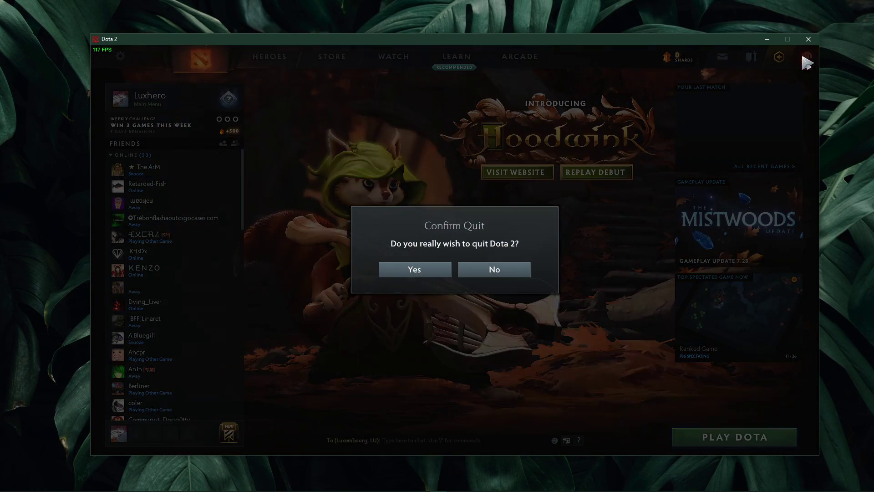
left_click(395, 273)
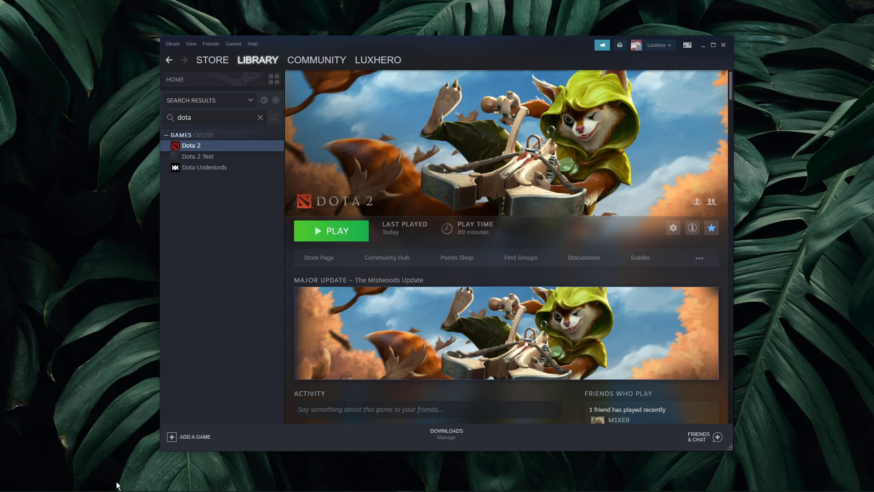
- Switch to Chrome and examine the Dota 2 player charts on the SteamDB page
mouse_move(100, 489)
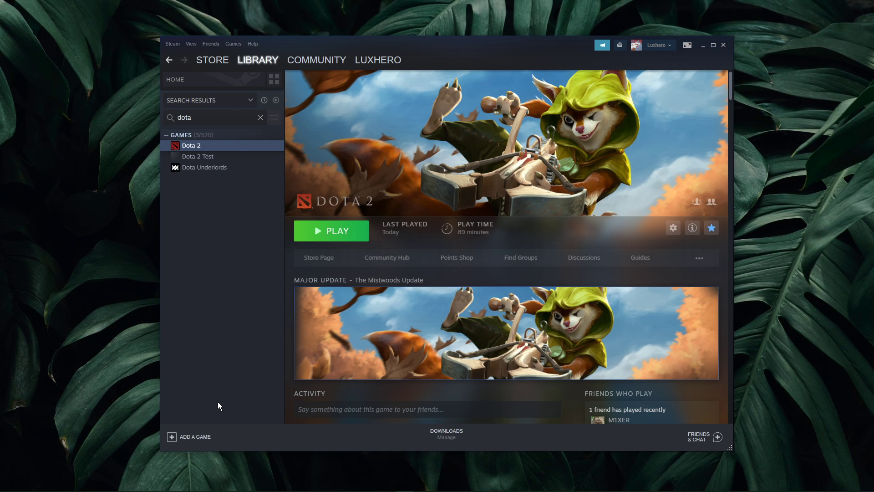
left_click(101, 484)
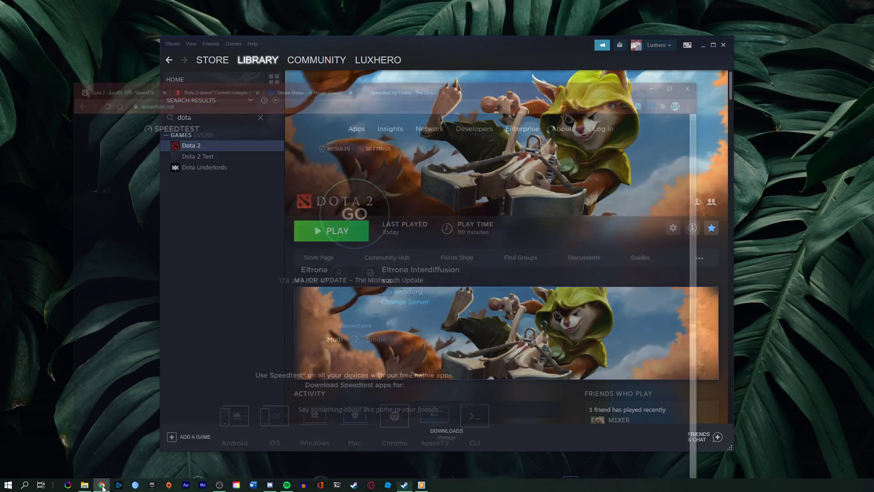
left_click(144, 17)
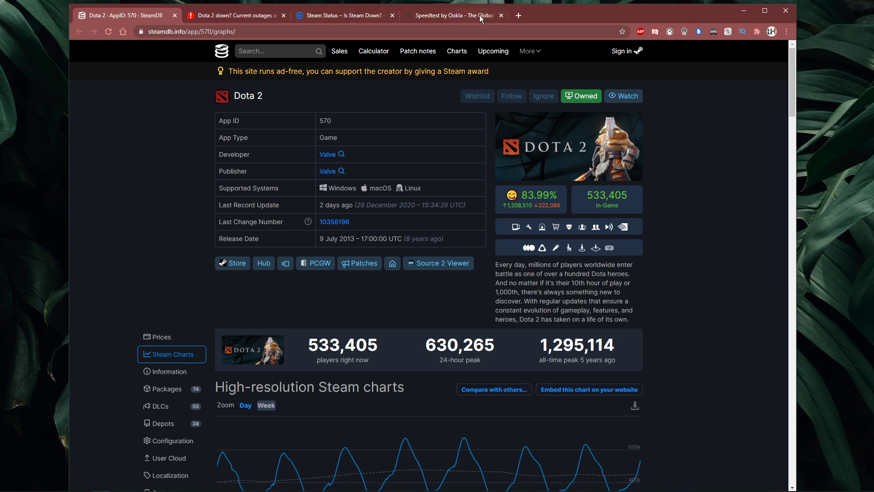
left_click_drag(533, 4, 557, 18)
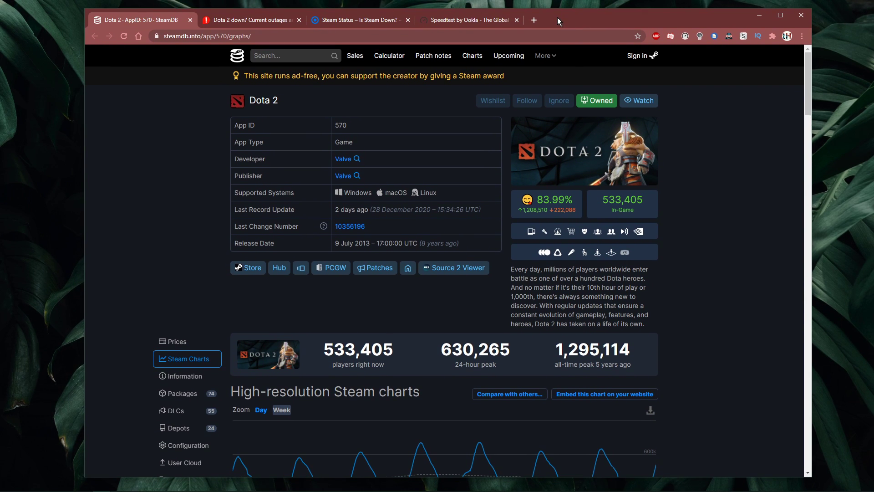
scroll(132, 200, "down", 4)
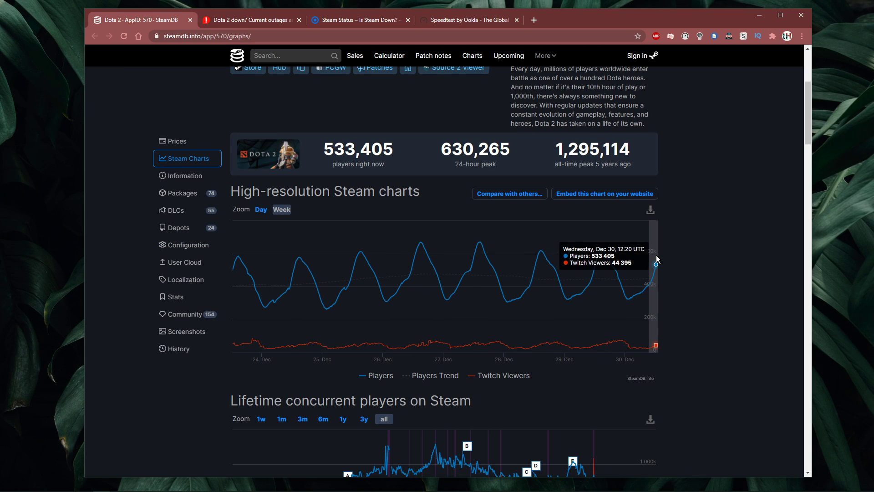
scroll(683, 248, "up", 4)
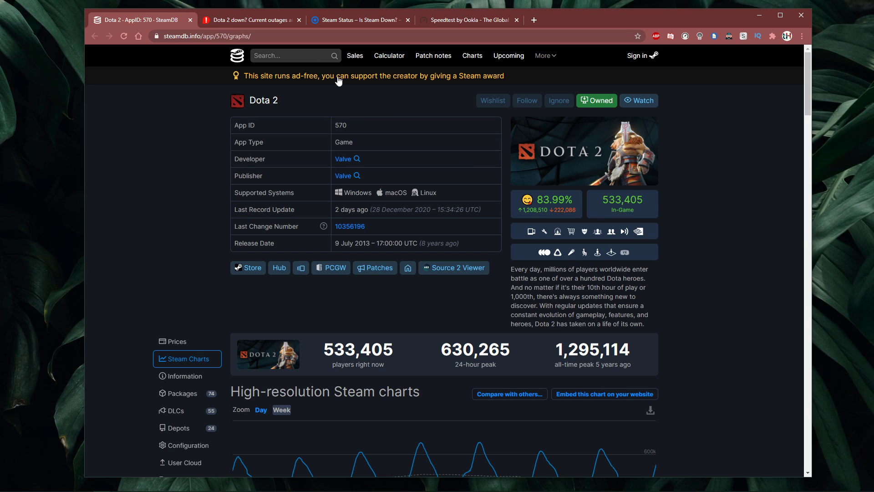
- Check Downdetector's Dota 2 problem chart and live outage map, and return to the status page
left_click(274, 20)
scroll(139, 189, "down", 2)
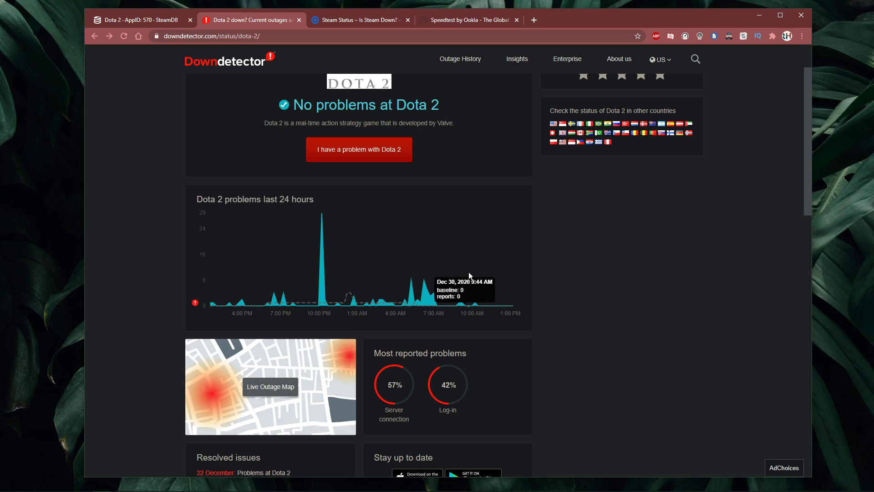
left_click(255, 394)
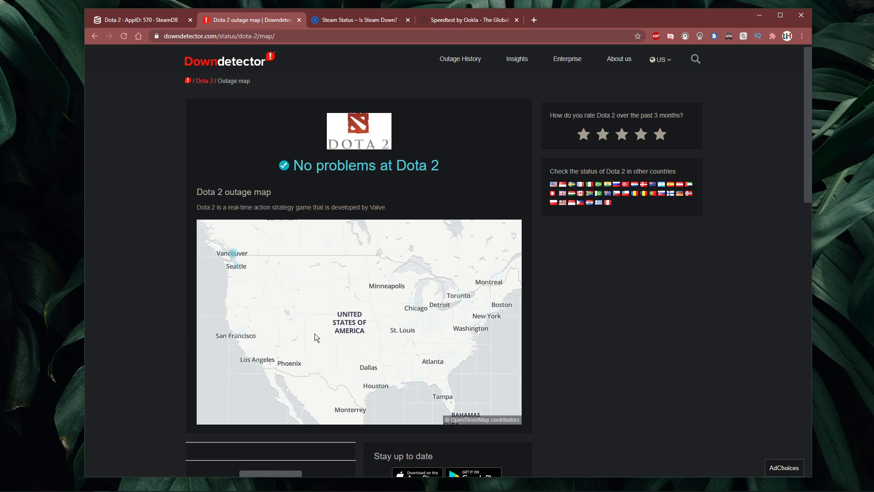
scroll(315, 337, "down", 1)
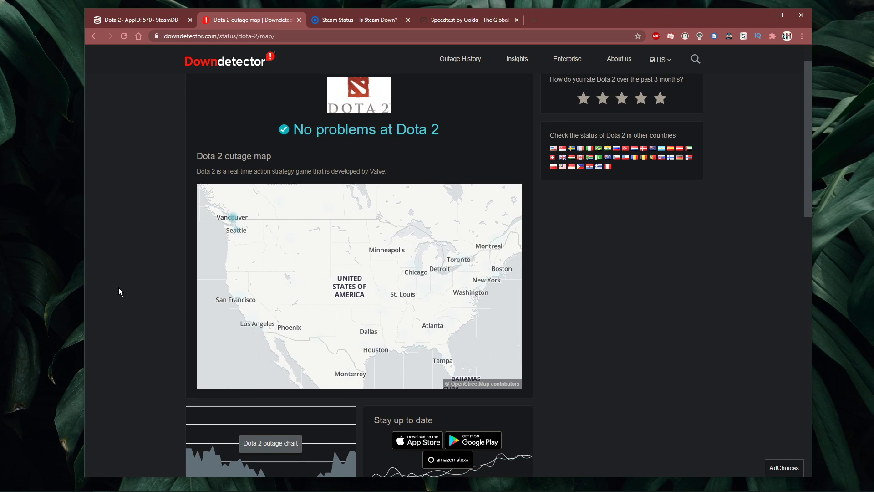
key("alt+Left")
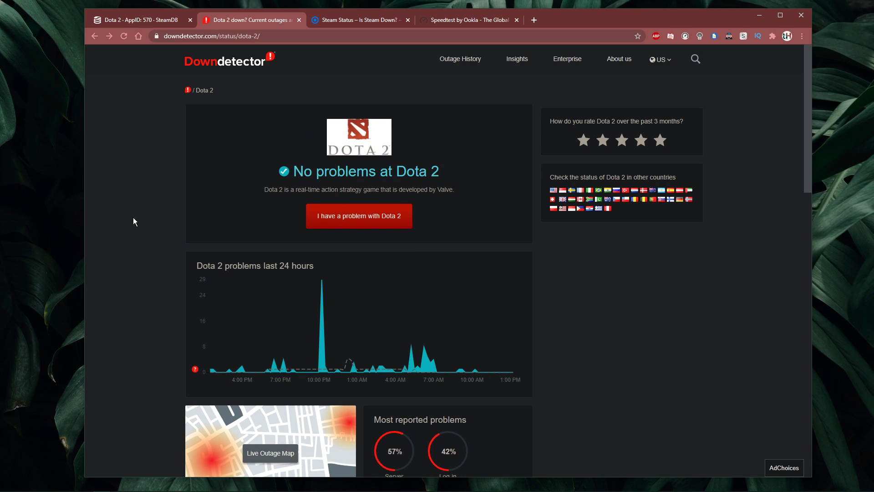
- View the Steam Status and Speedtest pages, and minimize the browser
left_click(366, 27)
left_click(430, 18)
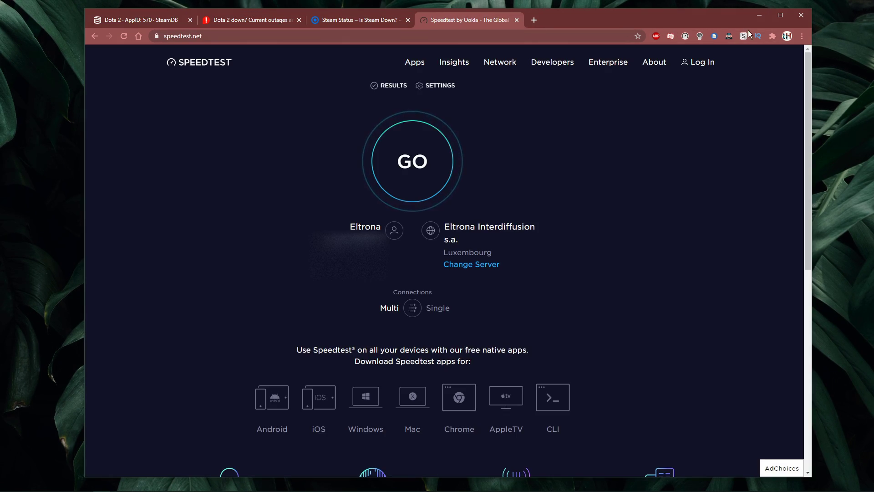
left_click(760, 16)
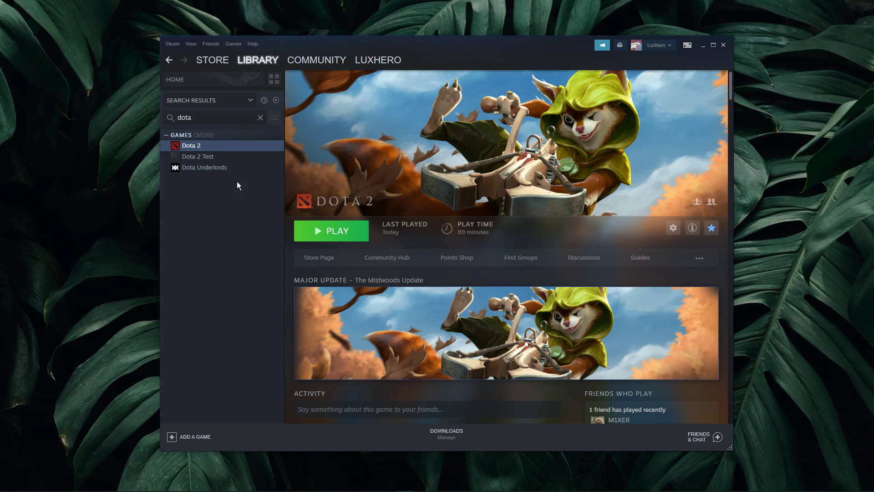
- Look up the file integrity verification option in Dota 2's local file properties in Steam, and close the properties
right_click(240, 147)
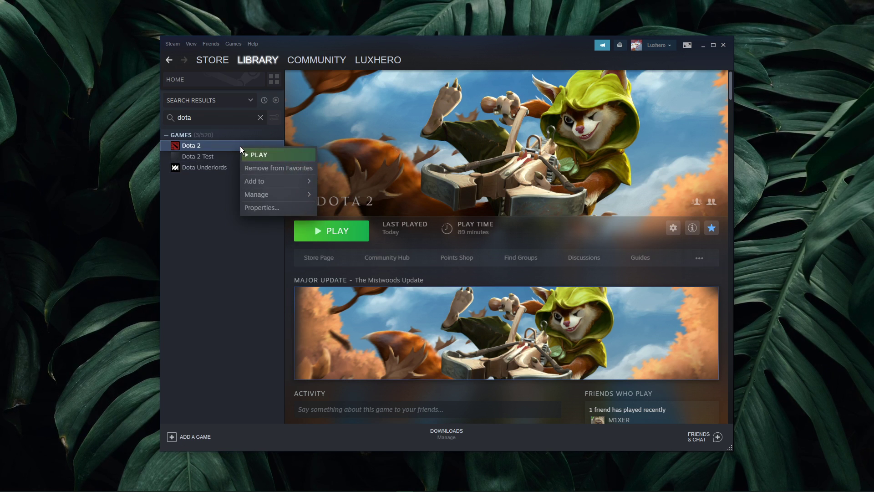
left_click(283, 210)
left_click_drag(515, 119, 356, 126)
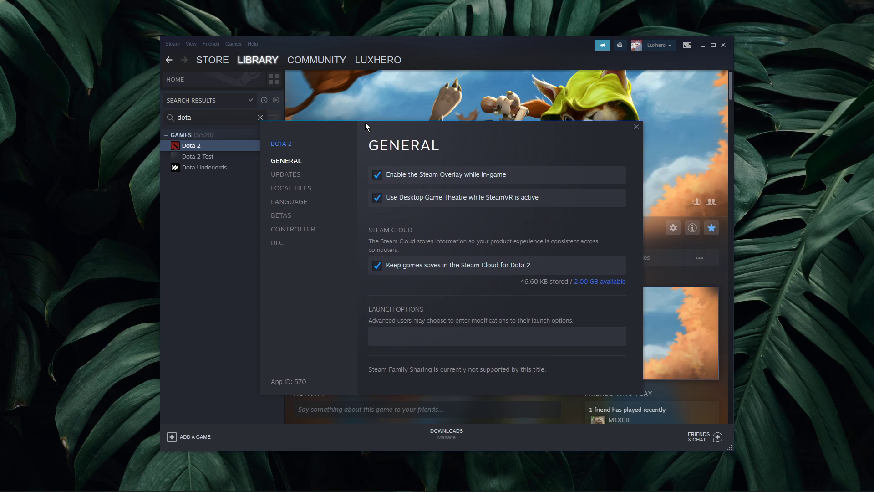
left_click(281, 188)
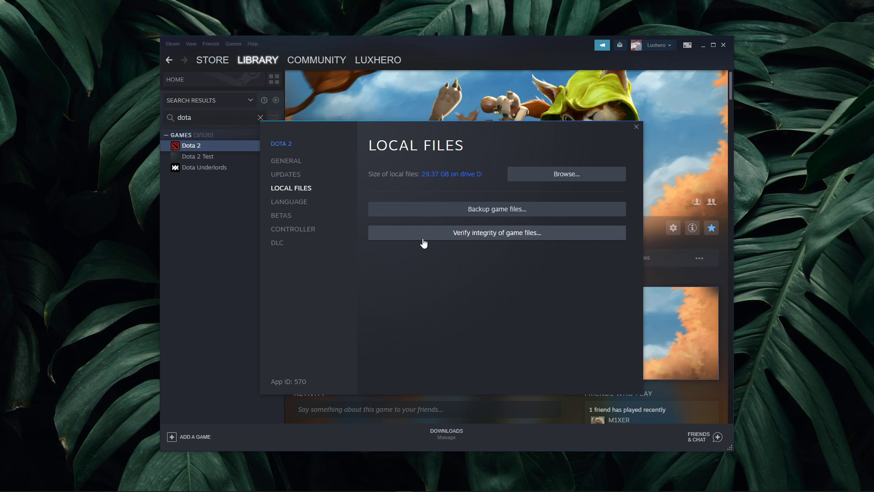
left_click(636, 127)
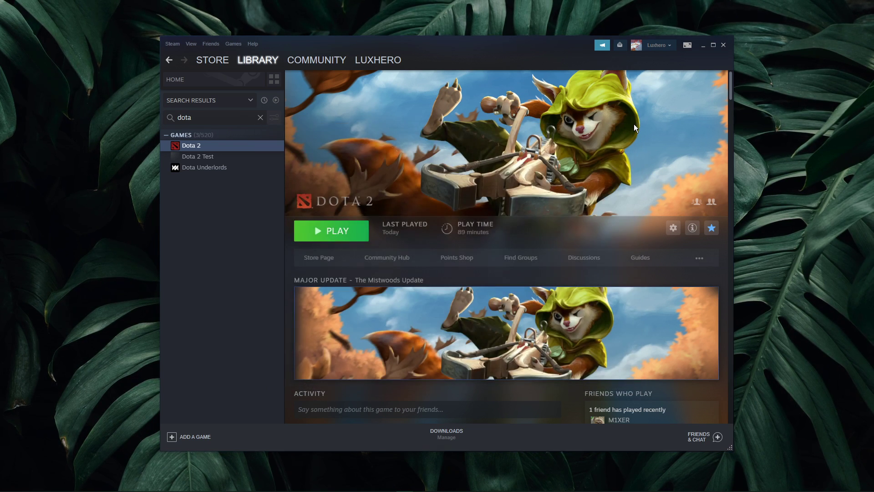
- Minimize Steam, switch to Chrome and start an internet speed test on the Speedtest page
left_click(702, 46)
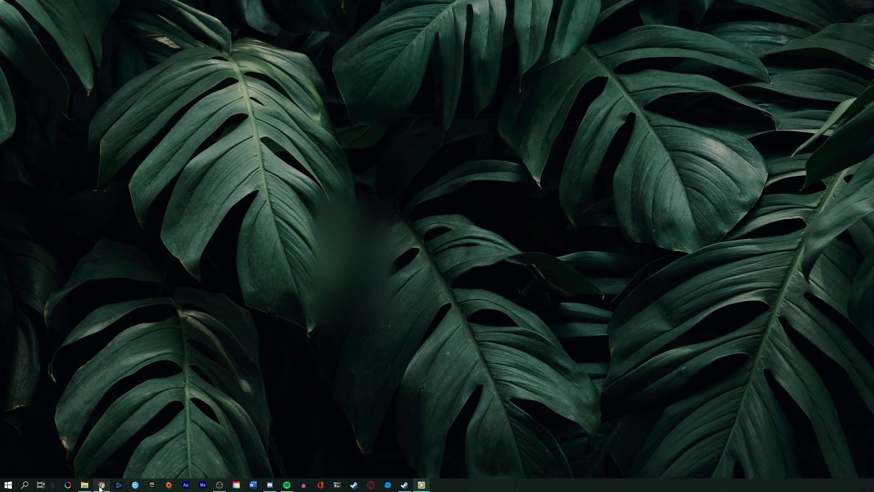
left_click(101, 486)
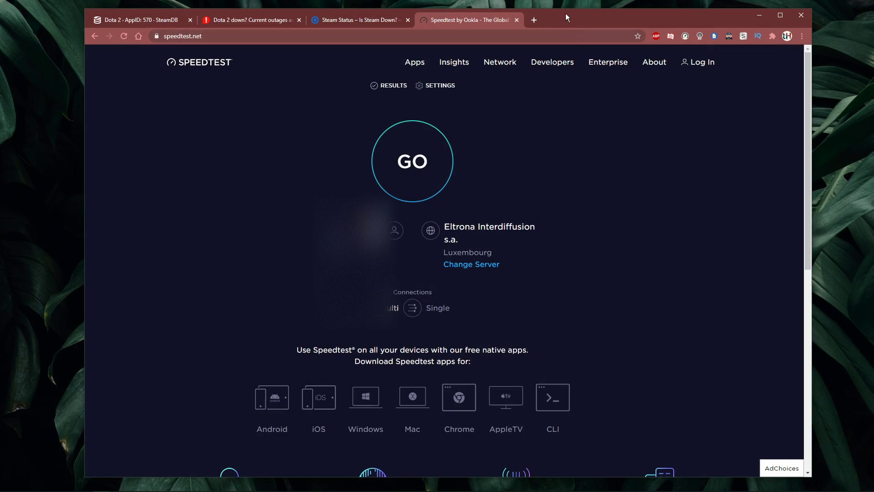
left_click_drag(566, 17, 568, 13)
left_click(415, 144)
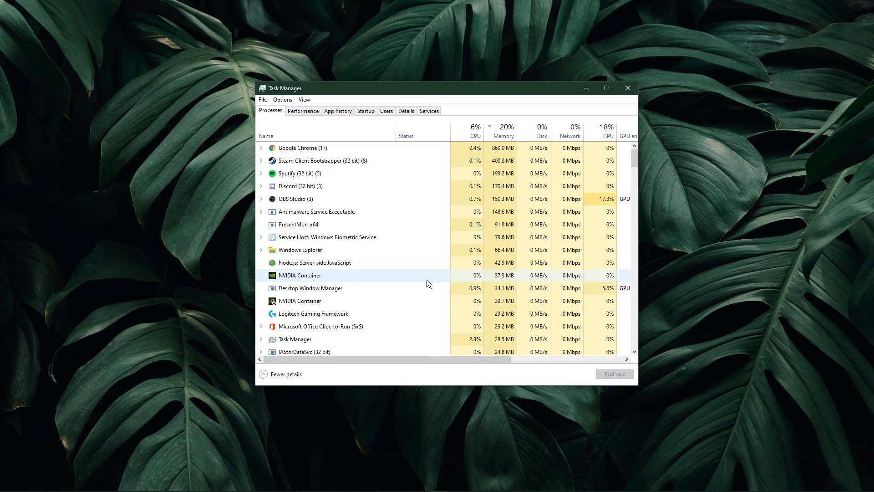
- Launch Resource Monitor from Task Manager's performance view, and close Task Manager
left_click(301, 112)
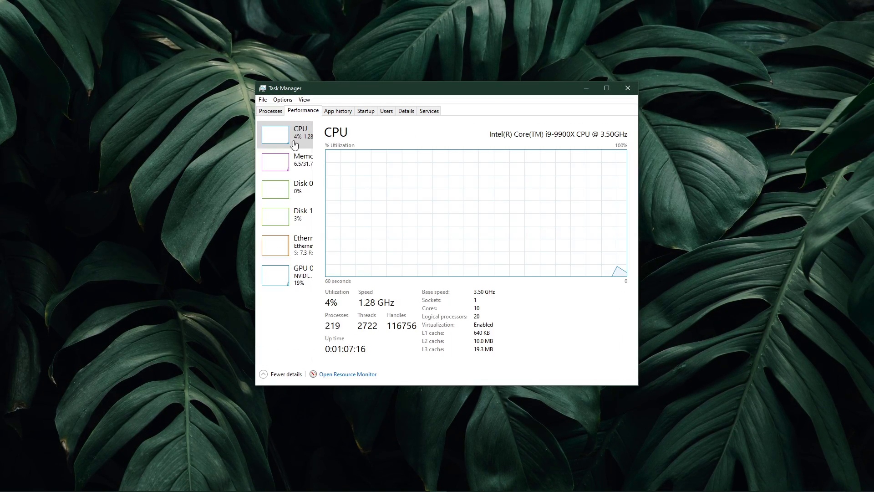
left_click(340, 373)
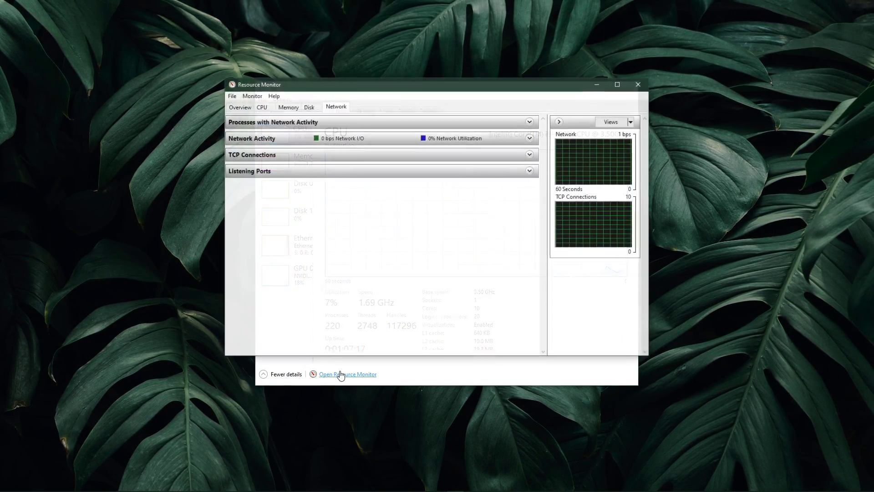
left_click(592, 362)
left_click(628, 86)
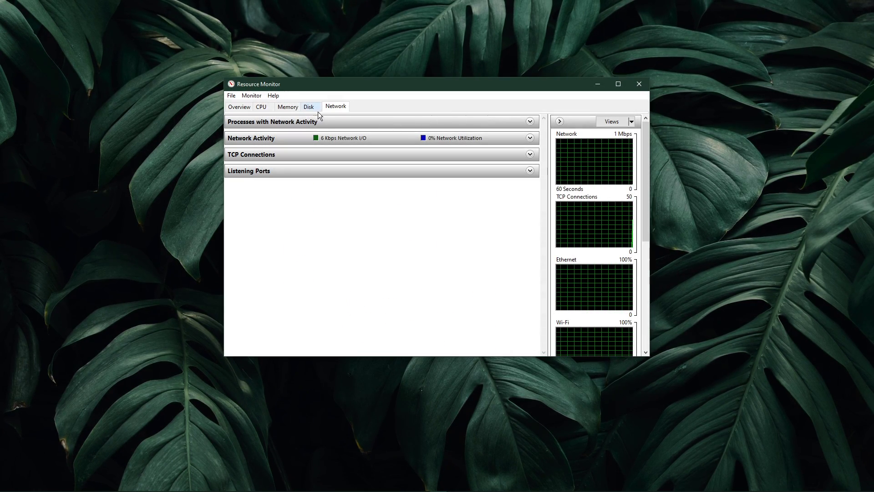
- Examine the processes with network activity and the actions available for chrome.exe, and collapse the process list
left_click(325, 123)
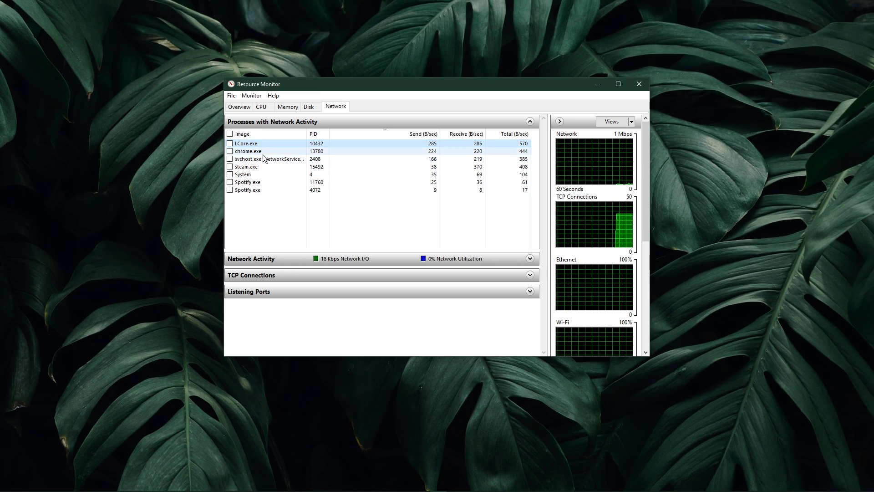
left_click(261, 168)
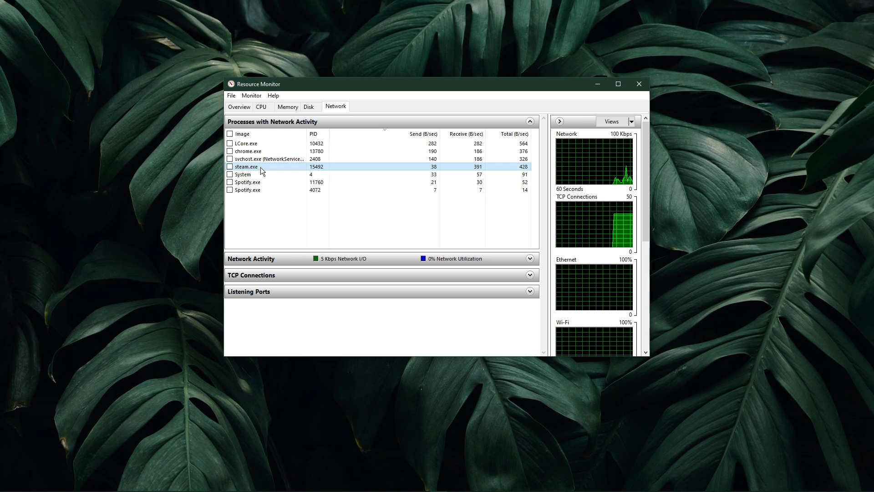
left_click(259, 204)
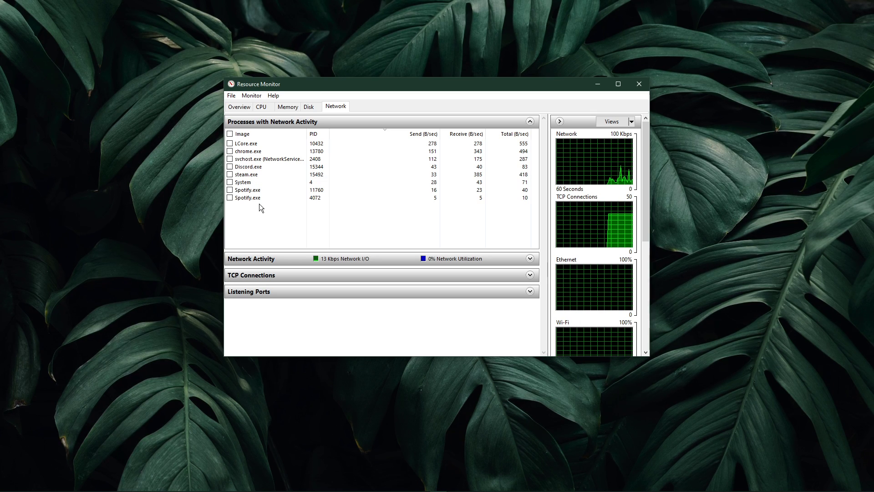
right_click(263, 151)
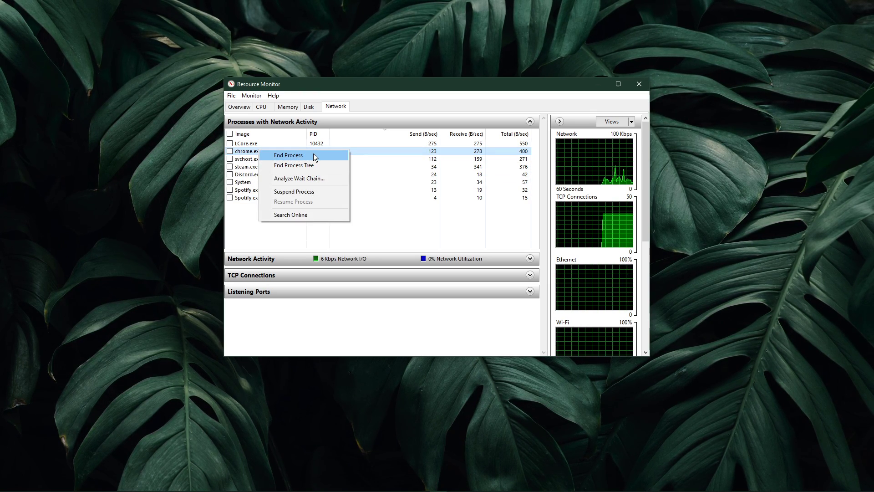
left_click(480, 117)
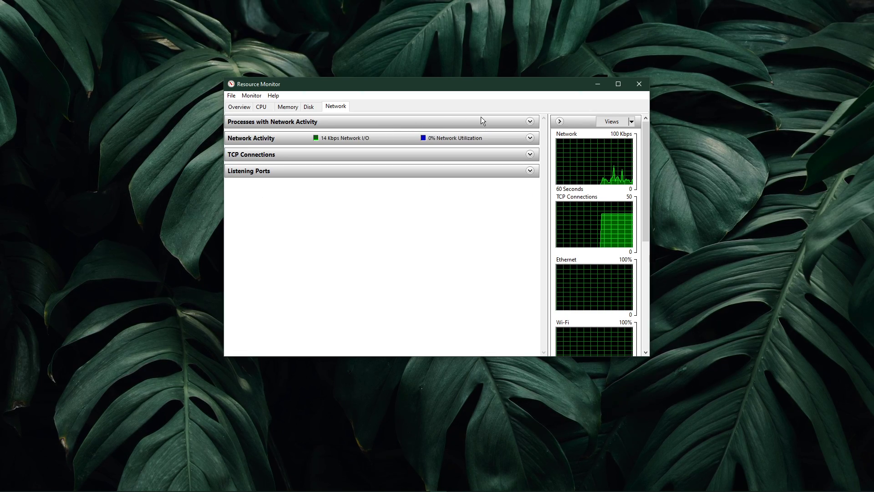
- Close Resource Monitor and launch Command Prompt through the Windows search for cmd
left_click(640, 83)
key("super")
type("cmd")
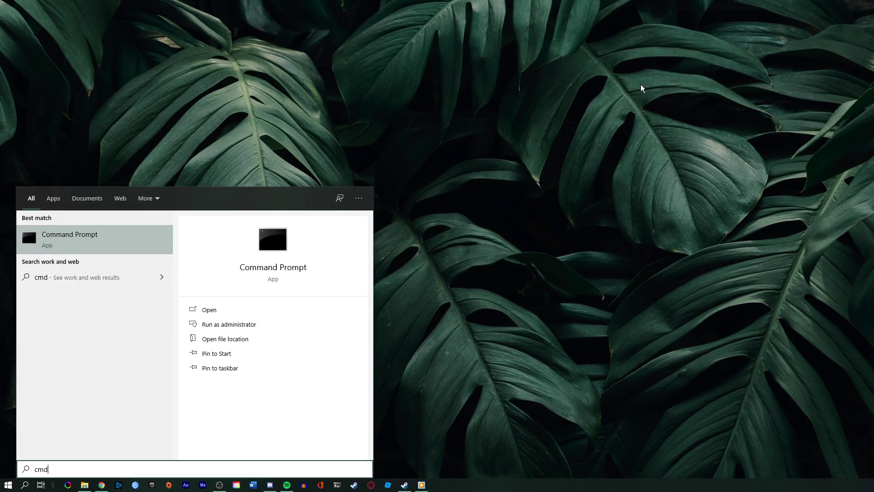
key("Return")
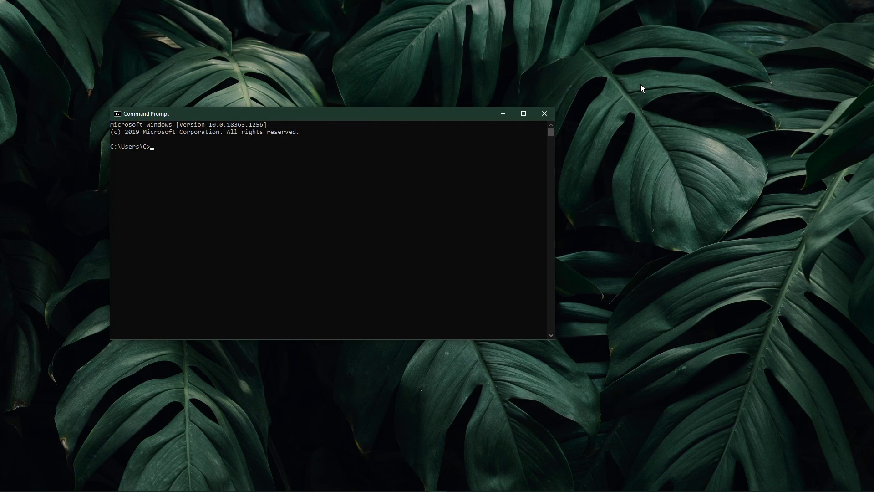
- Run ping google.com in Command Prompt to test the connection, and flush the DNS cache with ipconfig /flushdns
left_click_drag(458, 117, 561, 114)
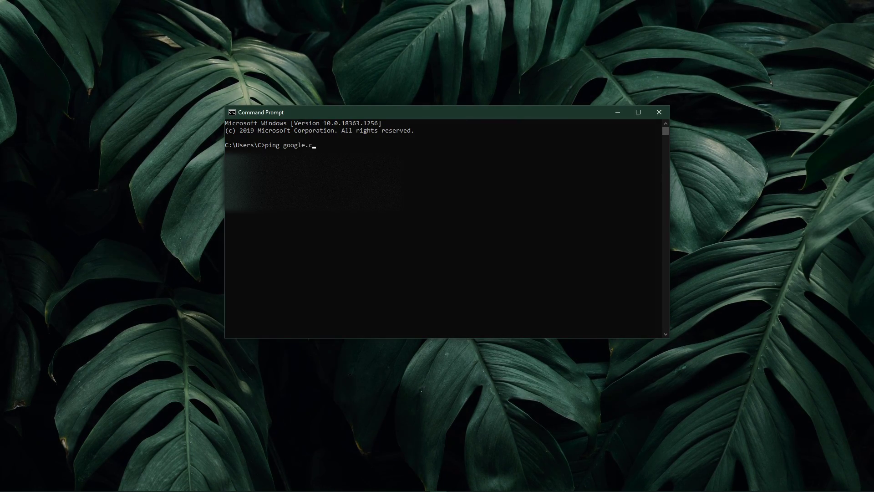
type("om")
key("Return")
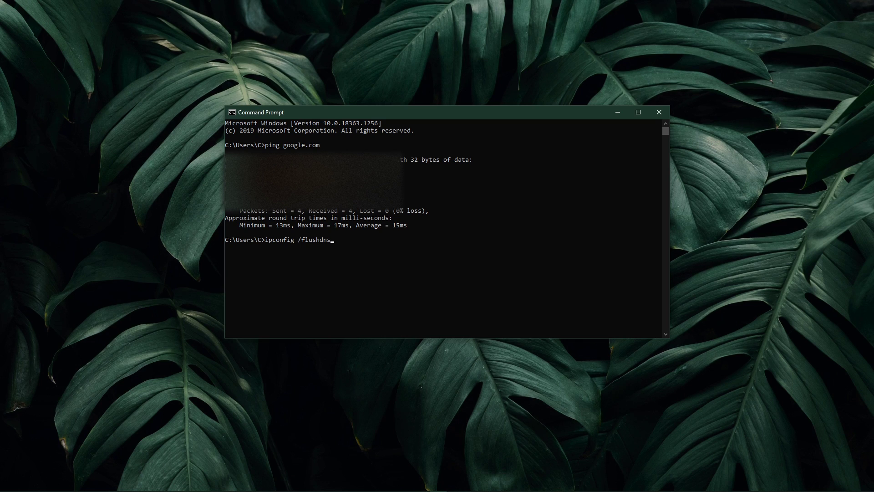
key("Return")
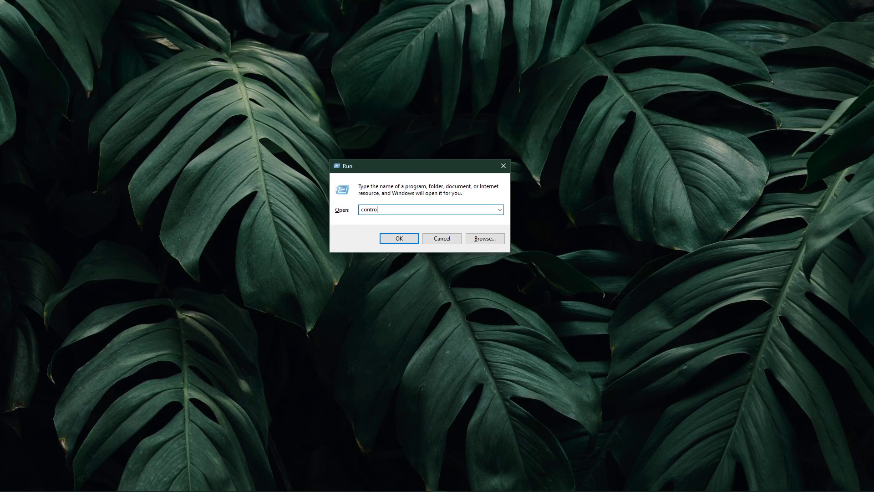
- Launch Control Panel, show the Ethernet connection's status from the Network and Sharing Center, and close the Control Panel window
key("Return")
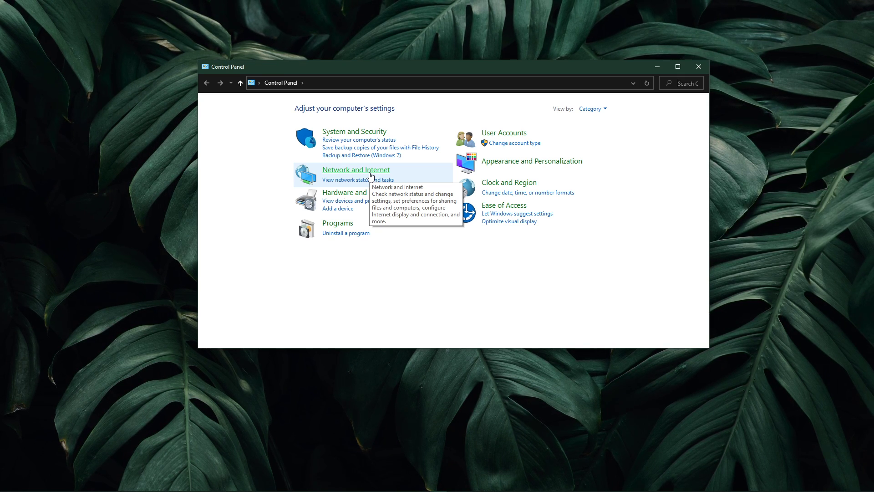
left_click(370, 173)
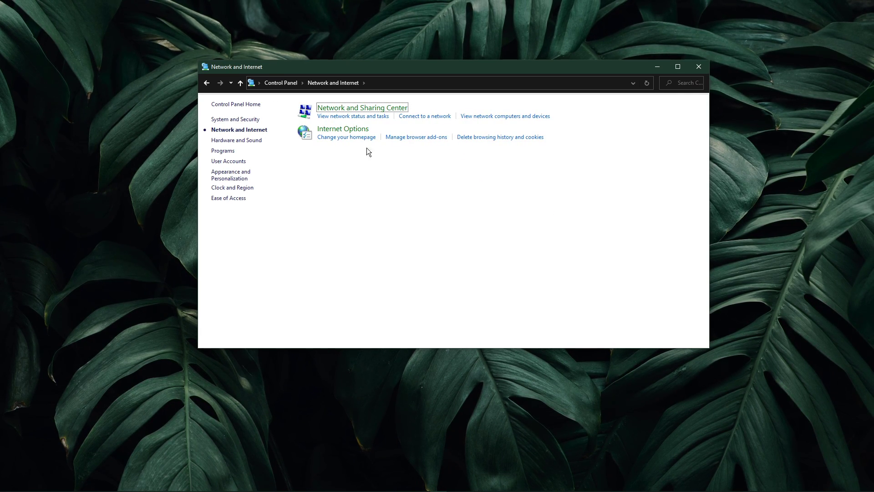
left_click(367, 109)
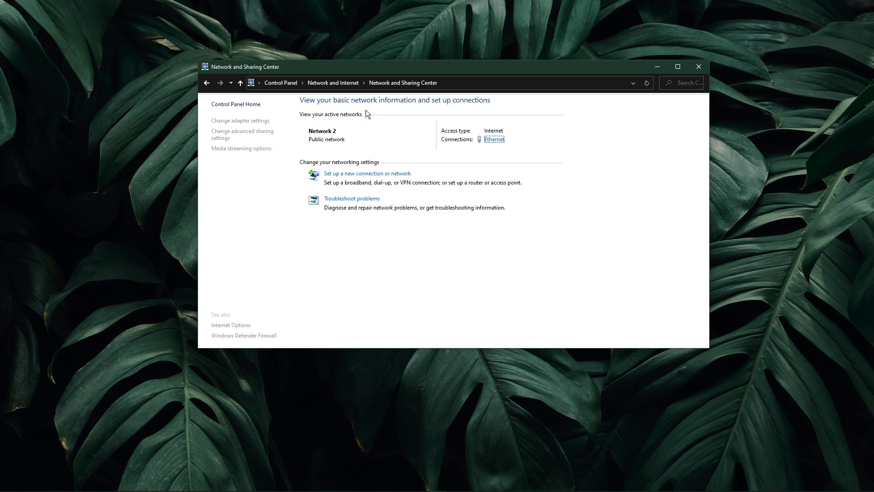
left_click(487, 141)
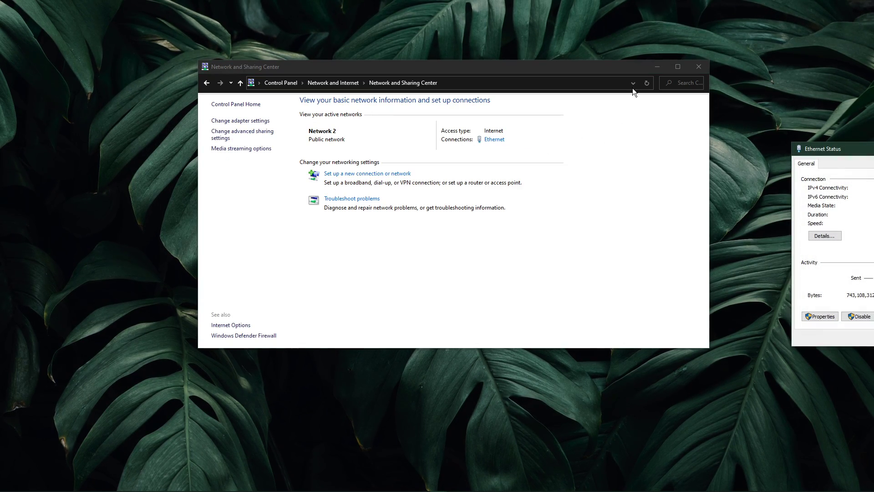
left_click(699, 67)
left_click_drag(854, 149, 413, 115)
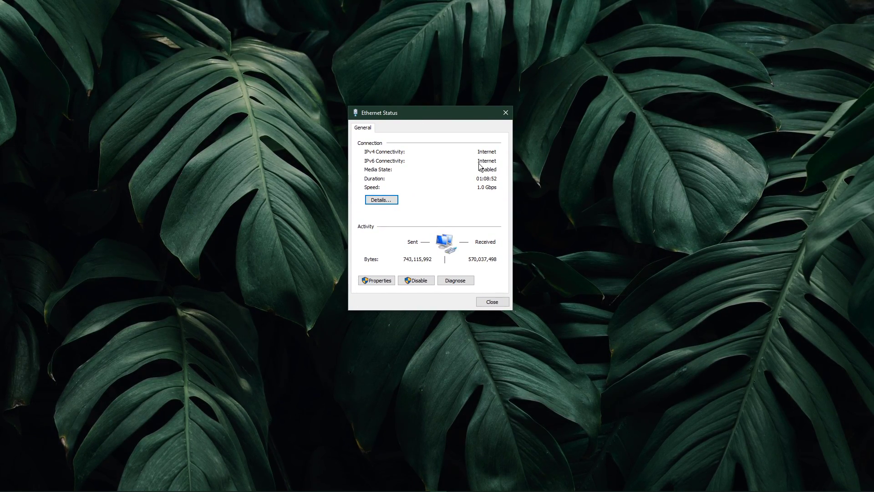
- Open the Internet Protocol Version 4 (TCP/IPv4) properties of the Ethernet connection
left_click(377, 280)
left_click_drag(417, 119, 409, 112)
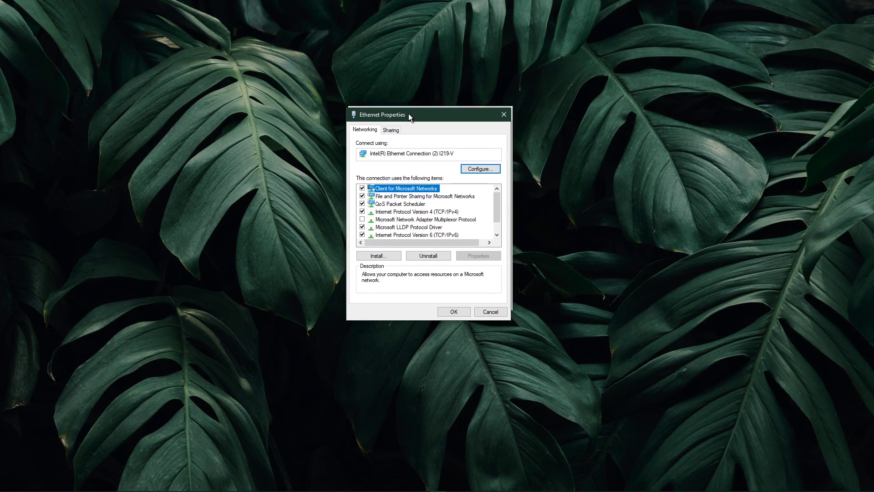
left_click(406, 205)
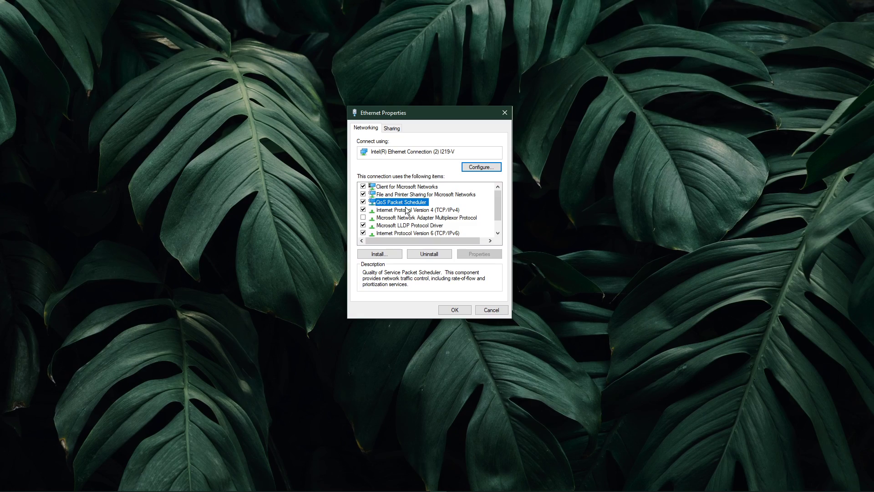
double_click(406, 209)
left_click_drag(419, 132, 413, 114)
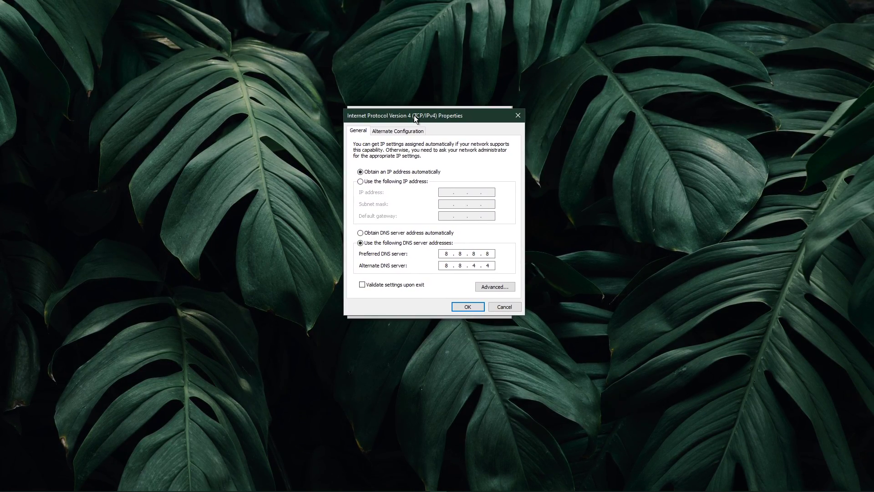
- Use the DNS server addresses 8.8.8.8 as preferred and 8.8.4.4 as alternate, and confirm the IPv4 and Ethernet properties
left_click(361, 243)
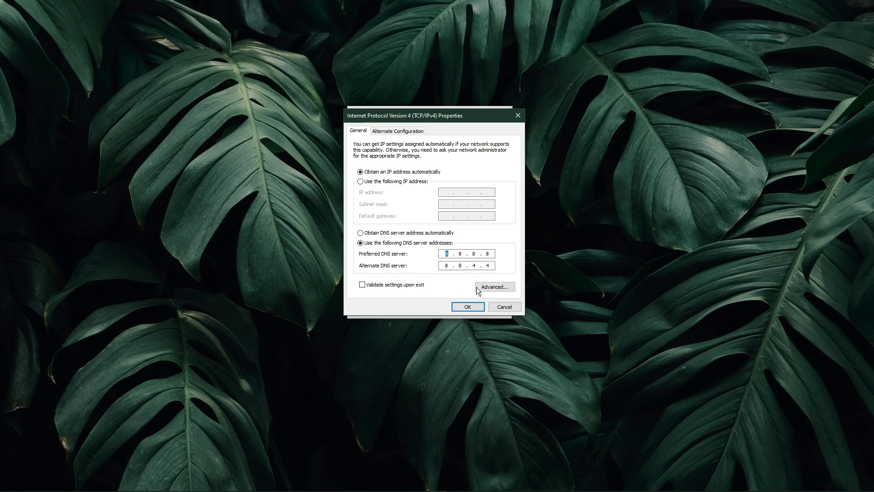
left_click(469, 306)
left_click(465, 310)
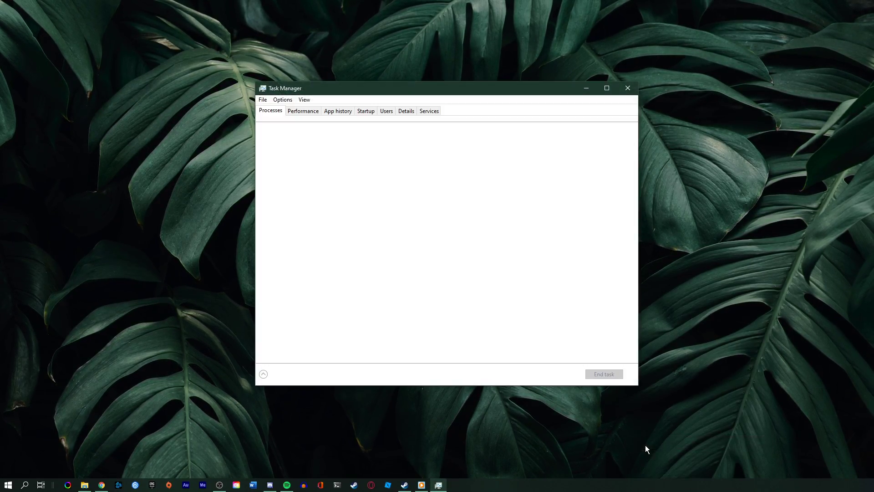
- Look through the running processes in Task Manager down to CCXProcess and examine the actions available for it
left_click_drag(382, 89, 382, 86)
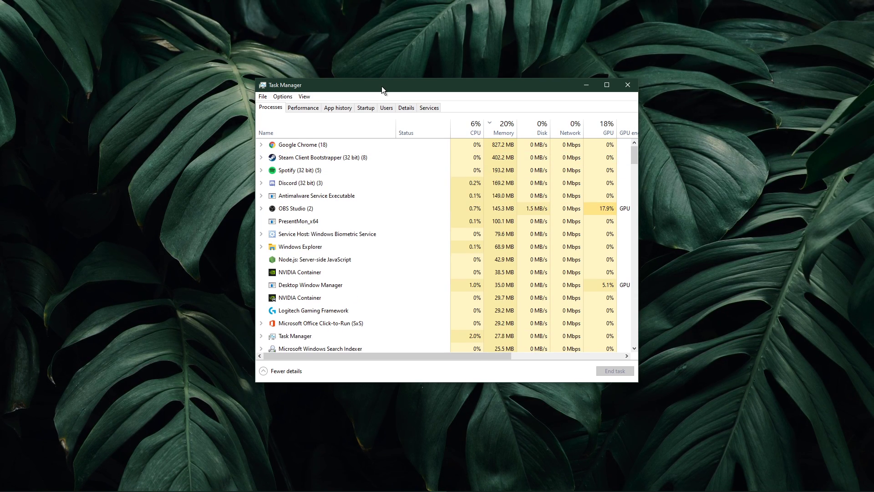
left_click(332, 171)
key("Page_Down")
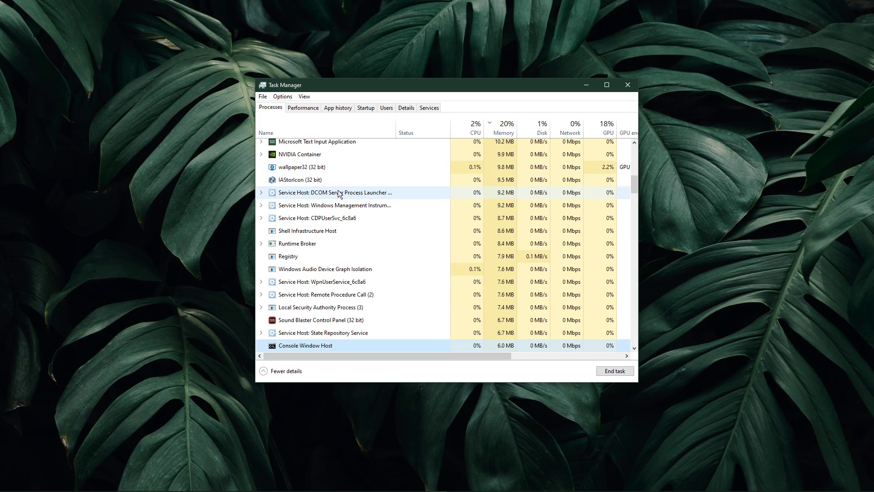
key("Page_Down")
key("Page_Down")
key("Page_Down")
key("Page_Down")
key("Page_Down")
key("Page_Down")
key("Page_Down")
key("Page_Down")
scroll(339, 193, "down", 3)
right_click(323, 236)
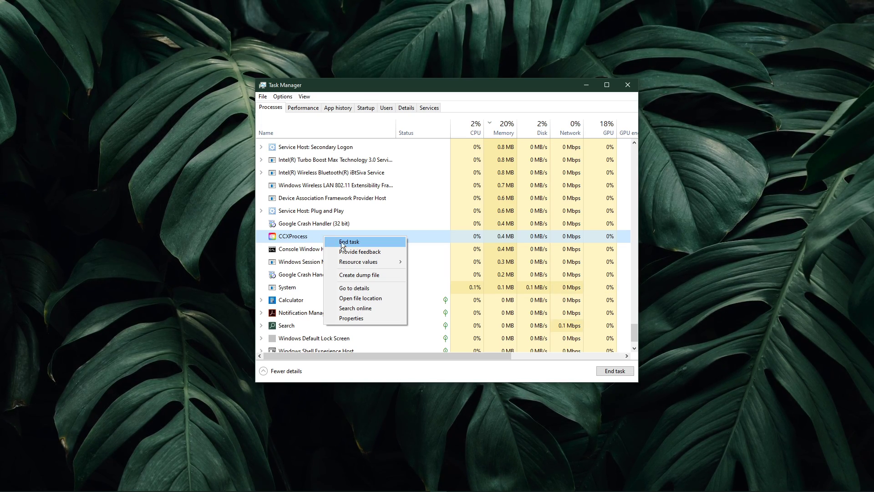
- Review the Microsoft Office Click-to-Run, NVIDIA Container and Discord processes and the actions available for Discord, and close Task Manager
left_click_drag(634, 337, 630, 174)
scroll(294, 255, "up", 1)
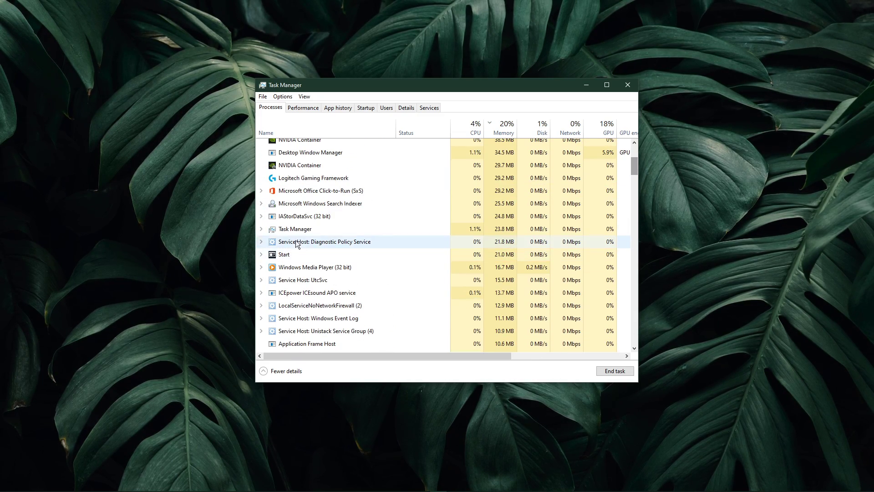
right_click(298, 196)
left_click(302, 195)
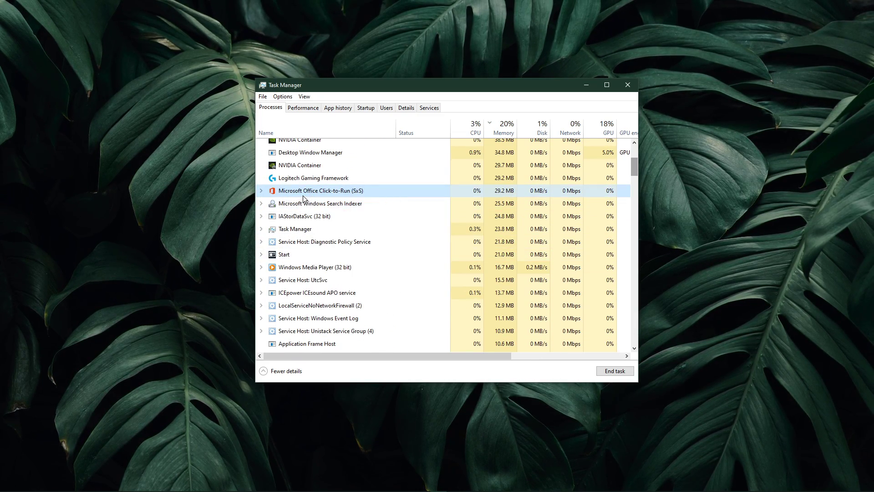
right_click(294, 168)
scroll(321, 239, "up", 1)
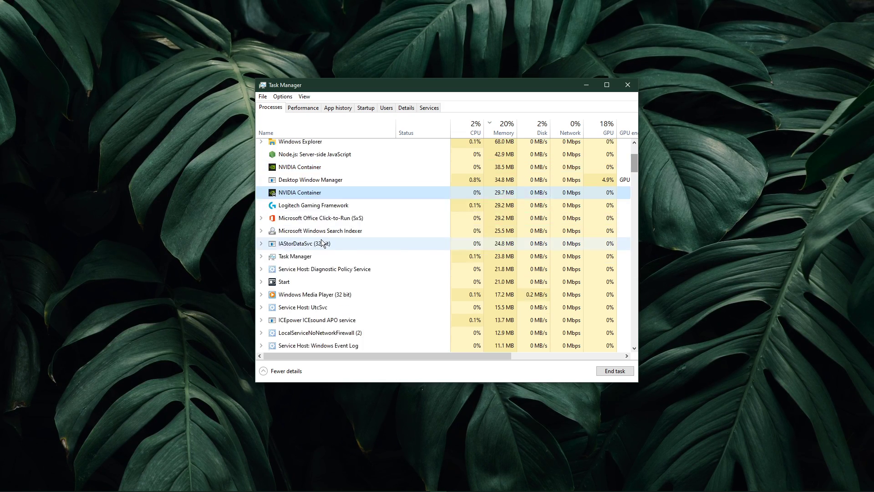
scroll(321, 242, "up", 3)
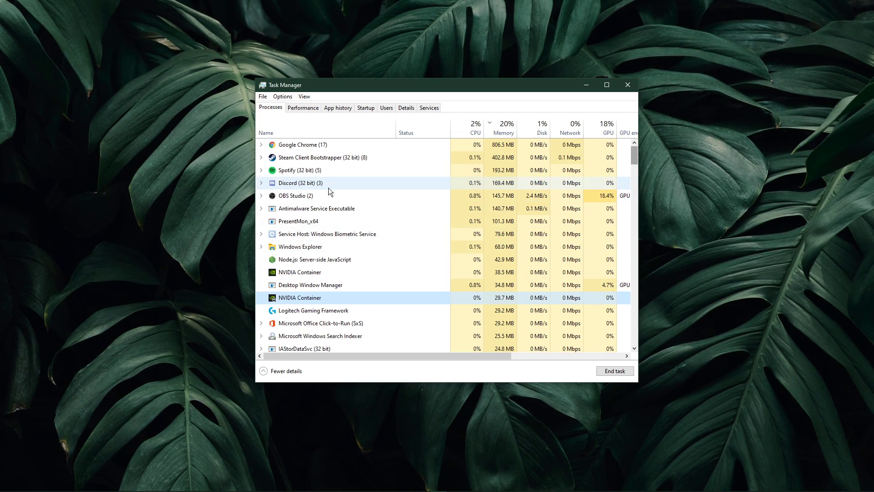
right_click(330, 184)
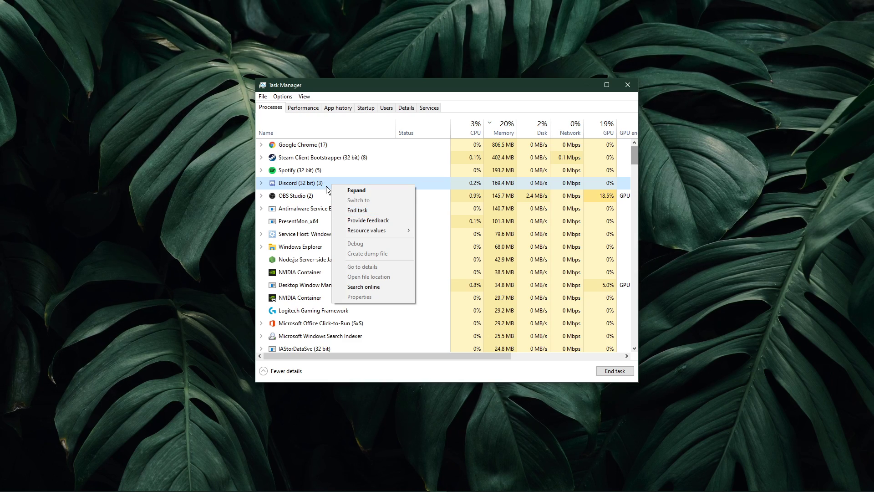
left_click(325, 187)
left_click(628, 87)
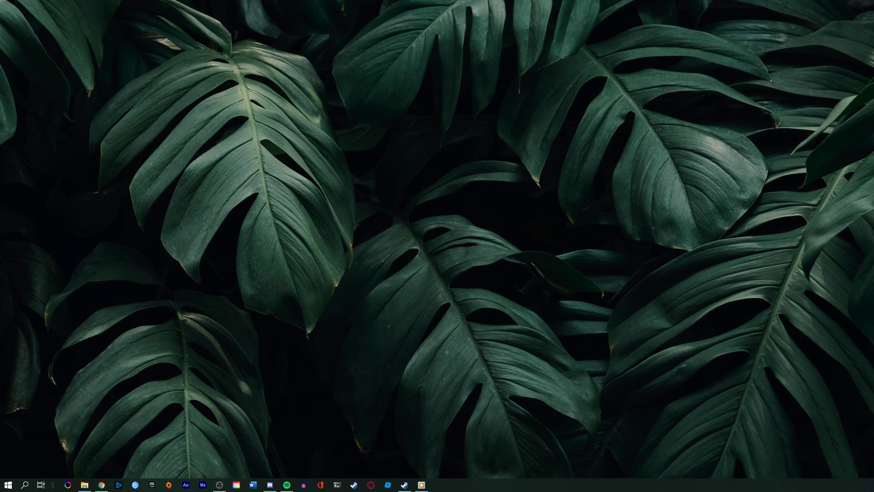